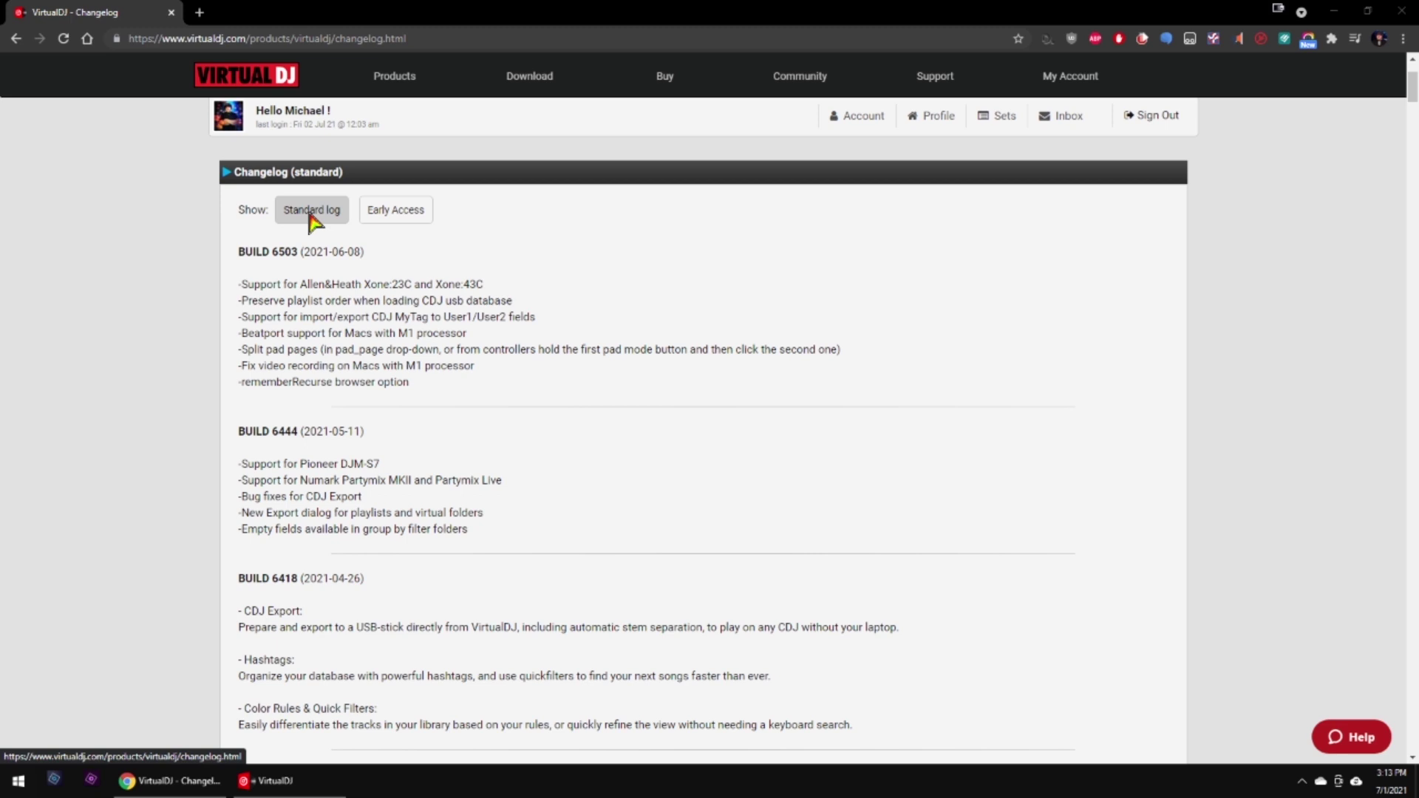
Browse the VirtualDJ early-access builds changelog, then return to the standard log
click(402, 216)
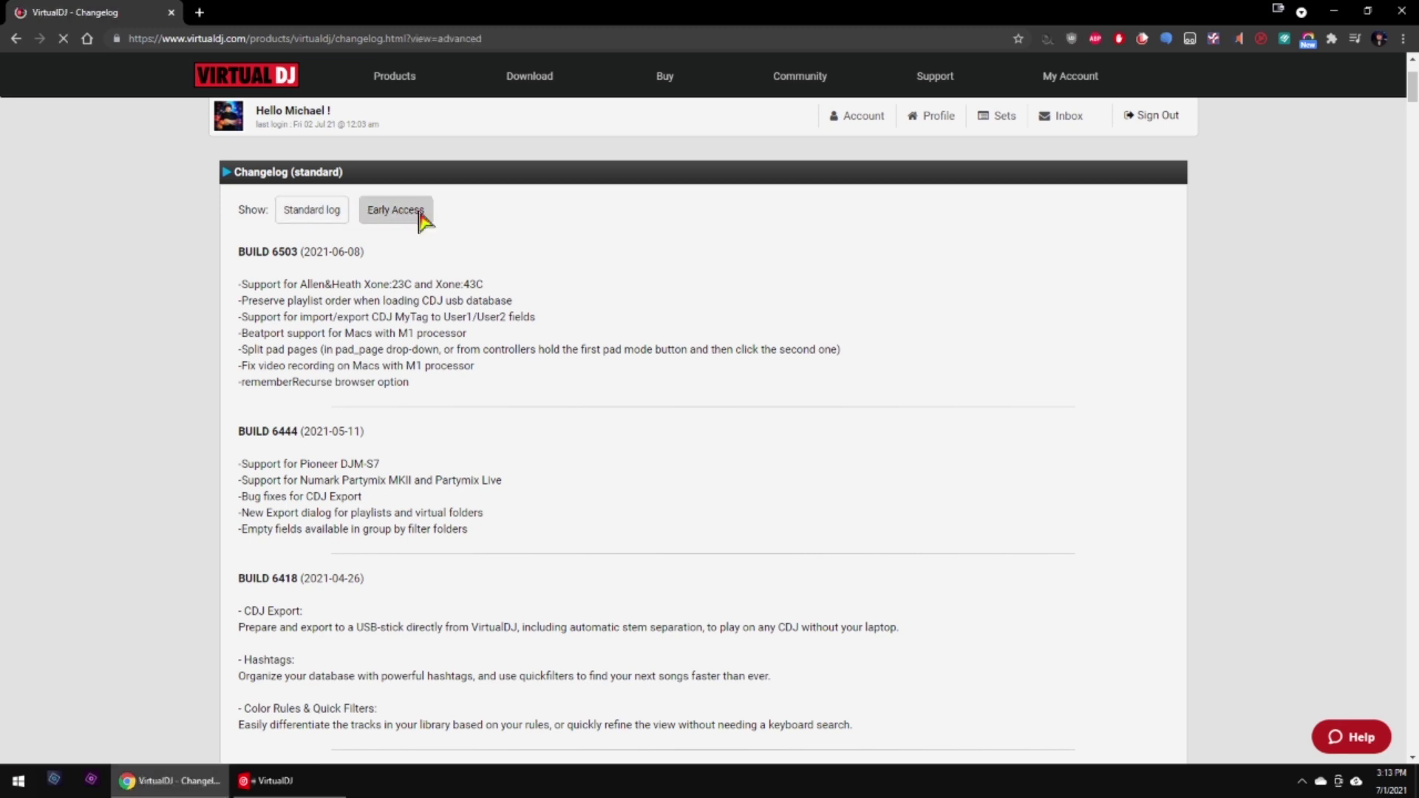
scroll(351, 410, down, 2)
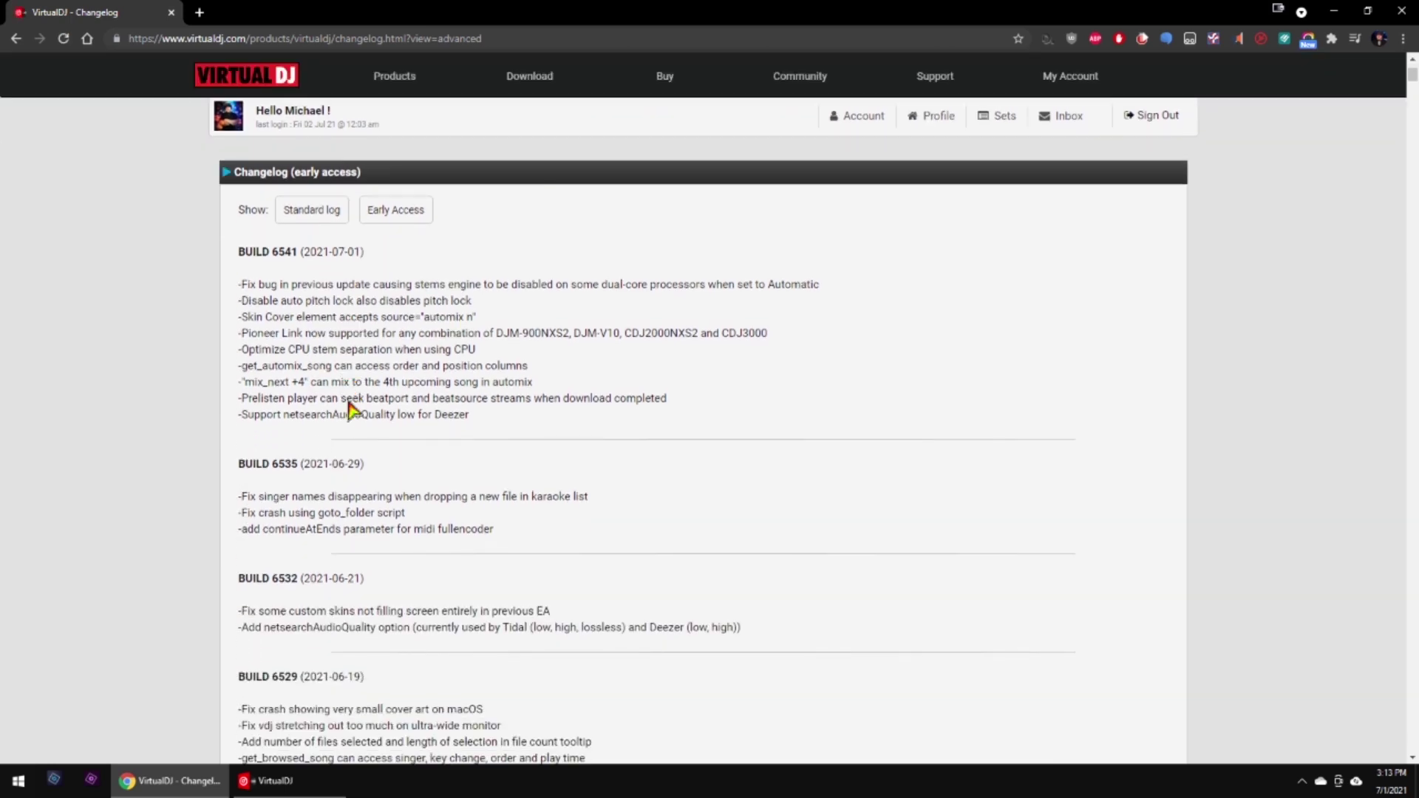
click(317, 215)
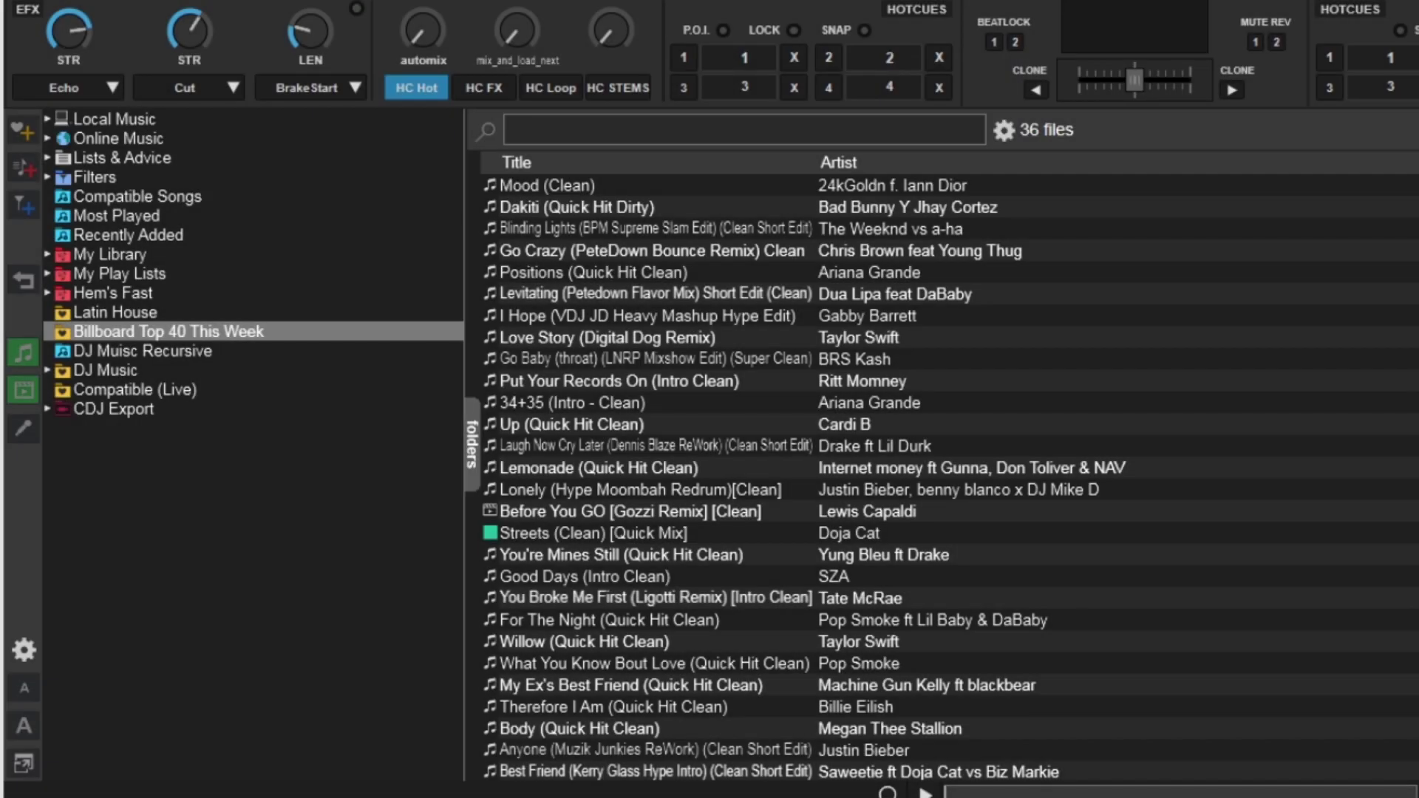
Set the Billboard Top 40 This Week playlist's colour to cyan in its Properties
click(619, 381)
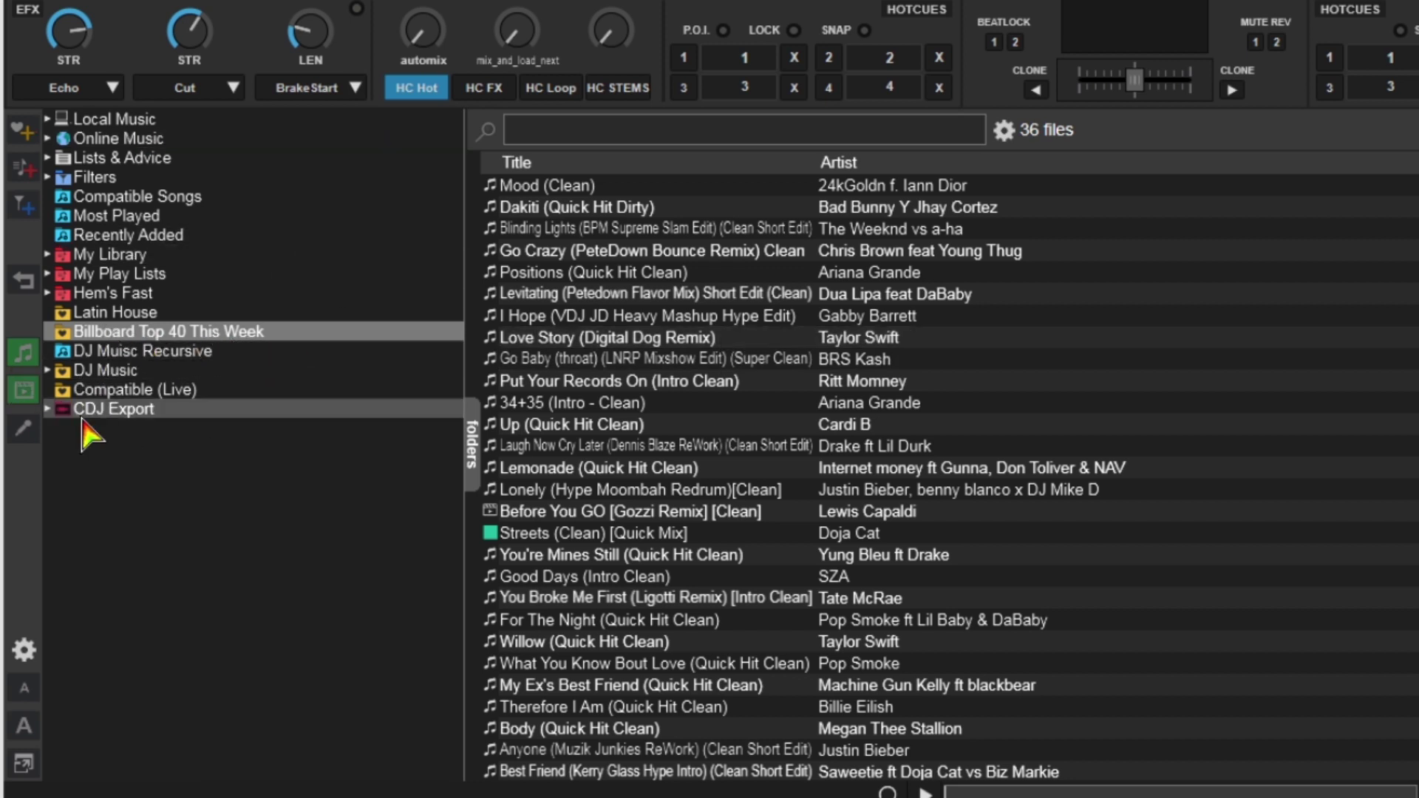
right_click(114, 343)
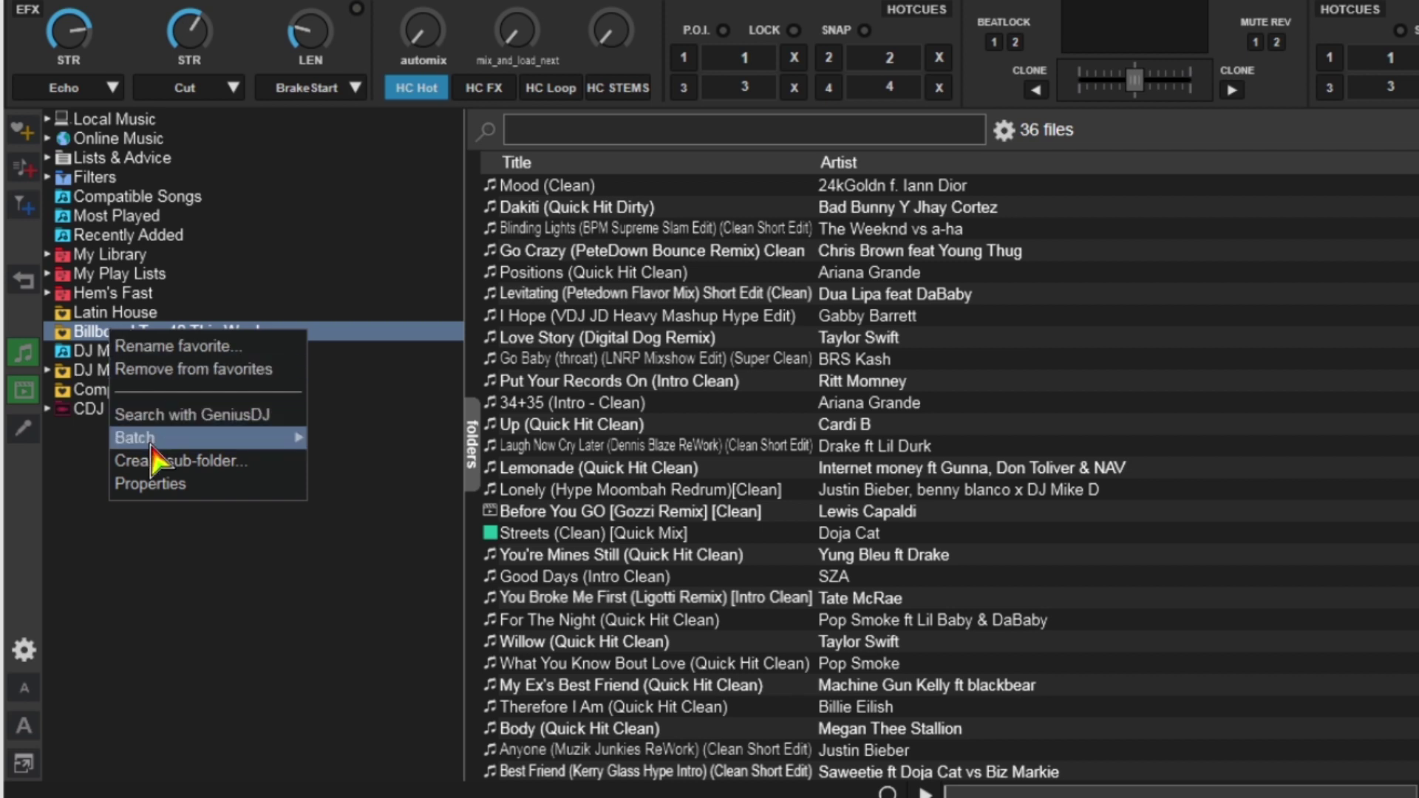
click(152, 484)
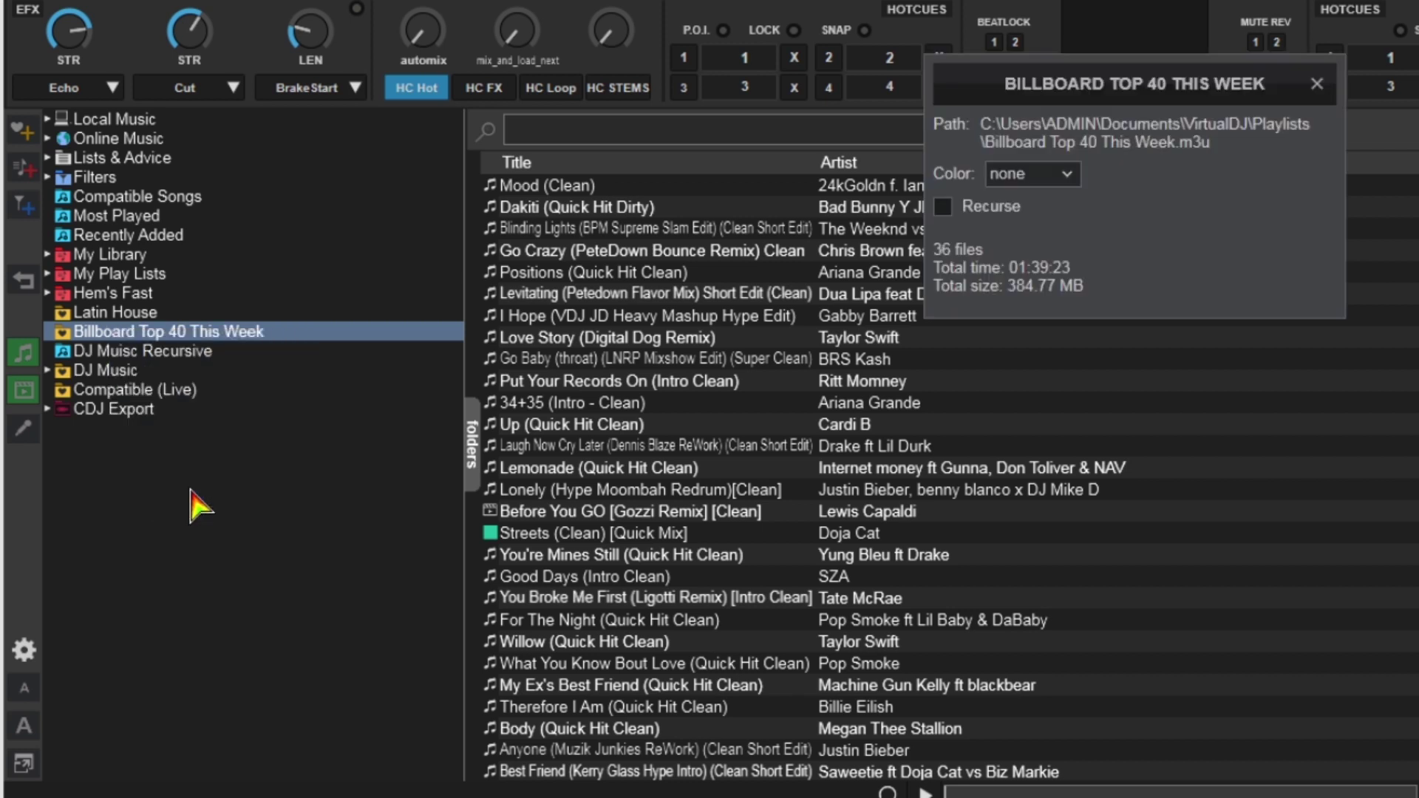
click(1068, 183)
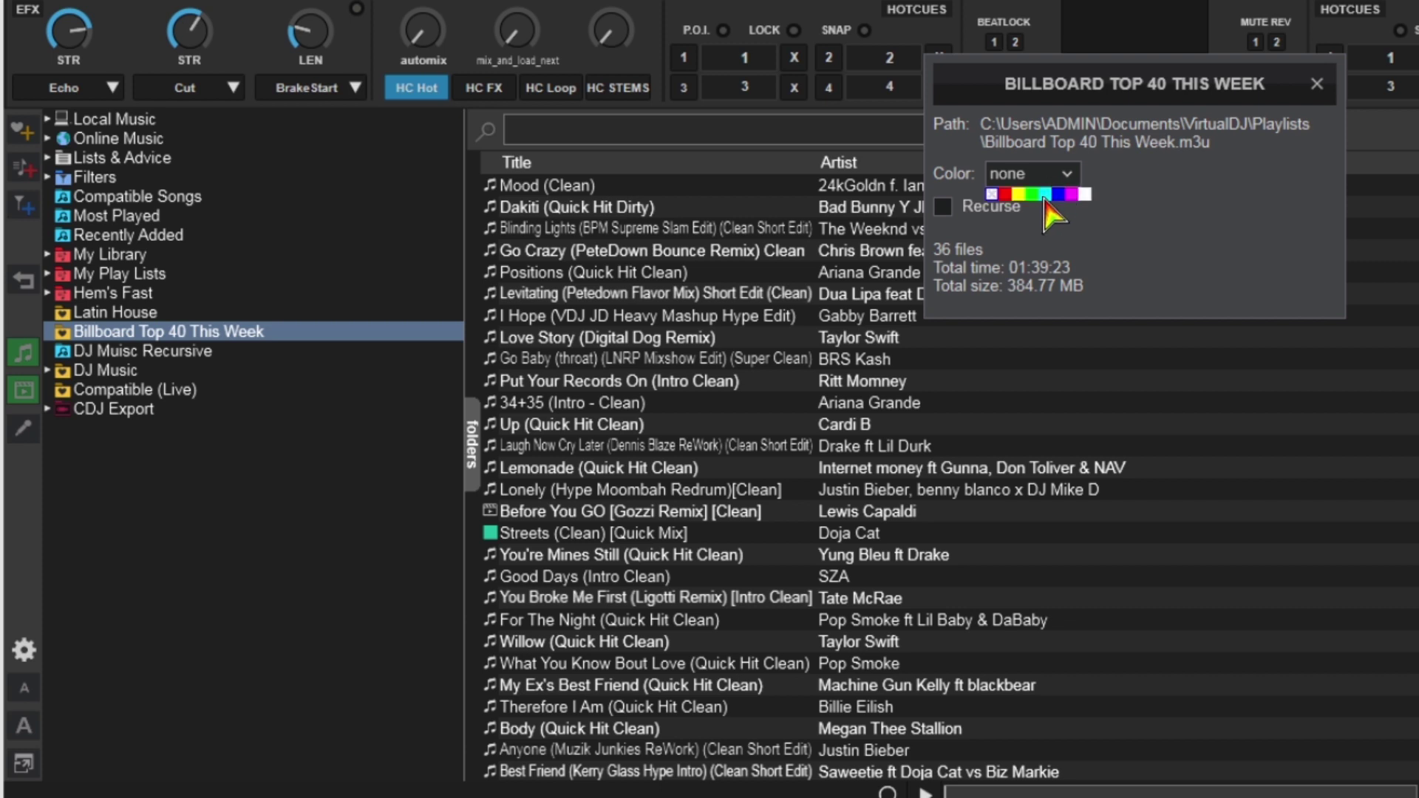
click(1045, 195)
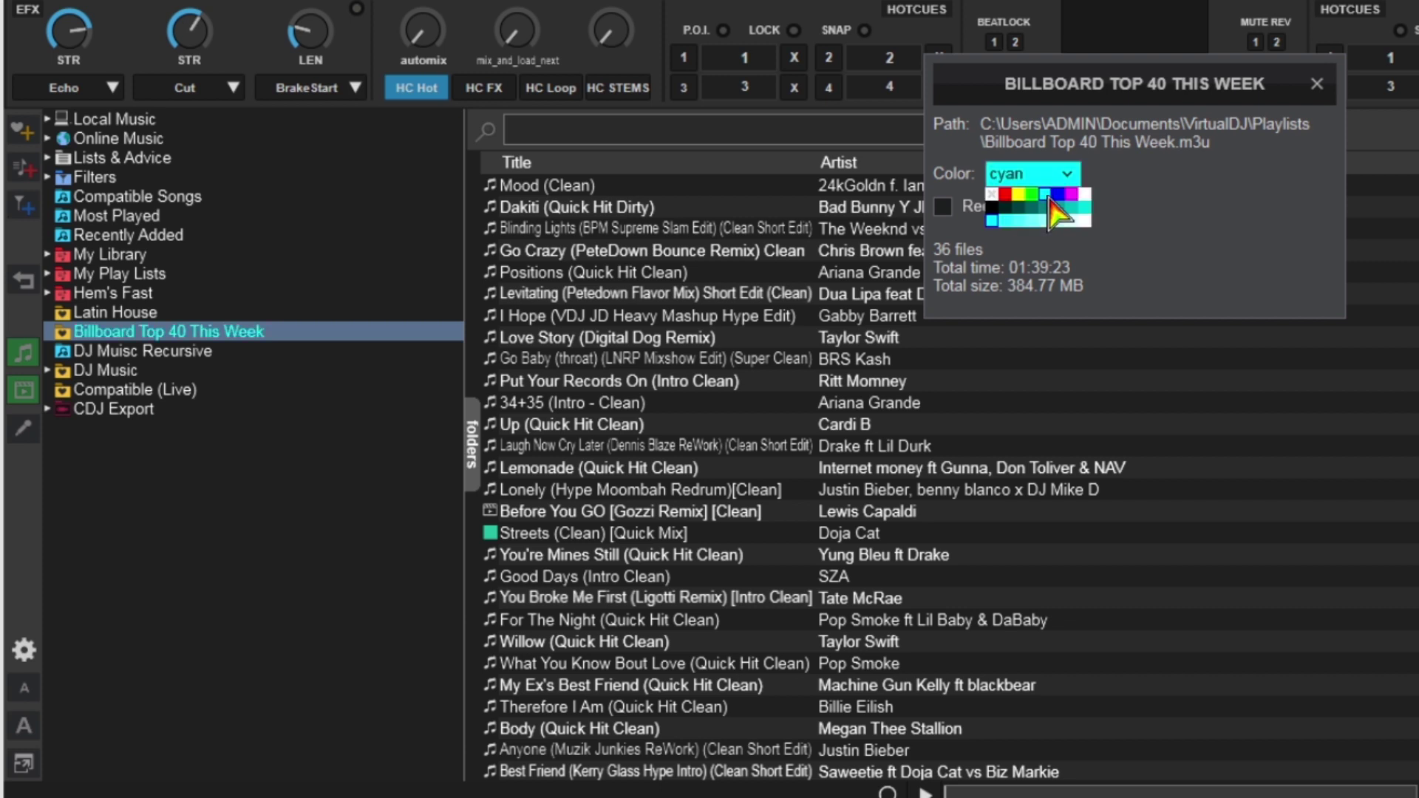
click(1153, 213)
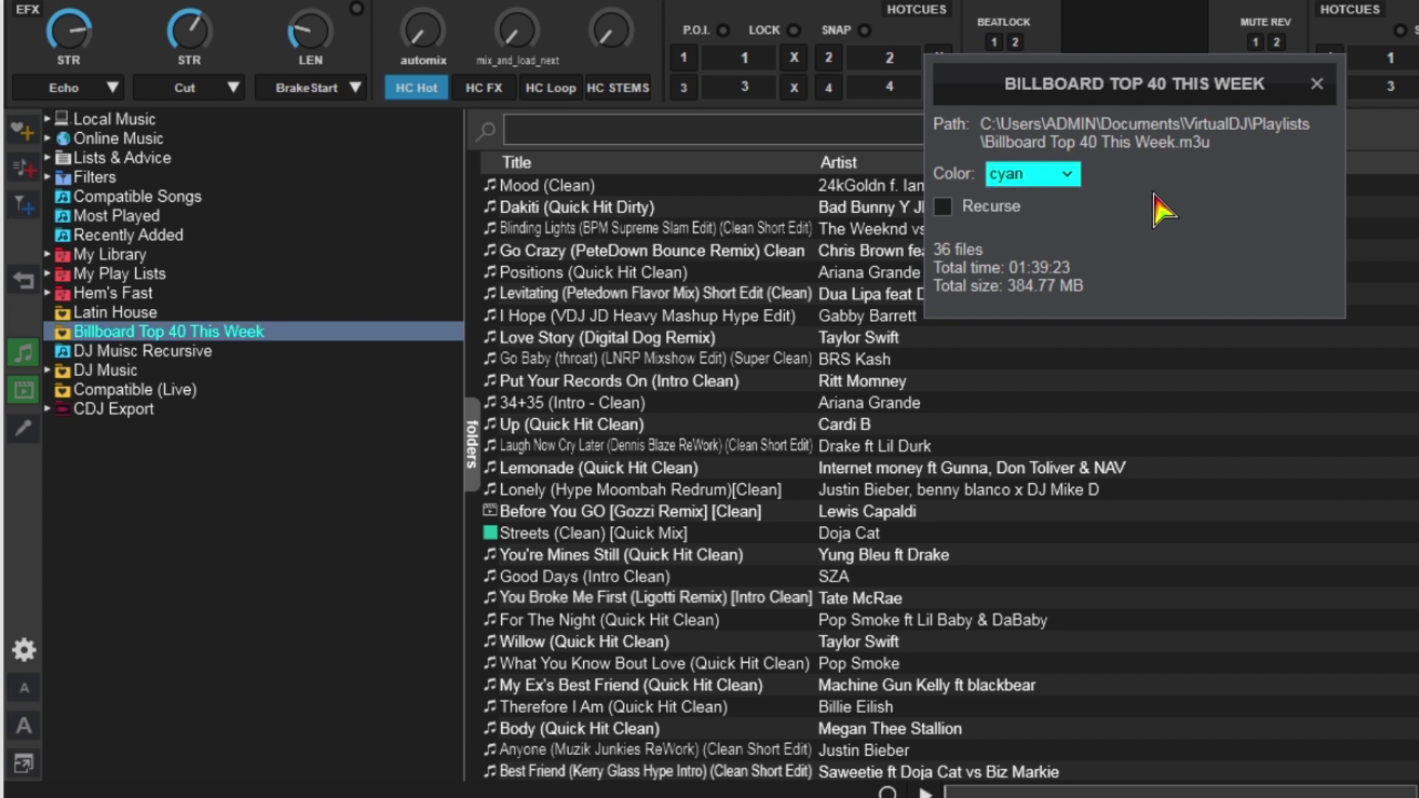
Set the DJ Music folder's colour to red, then reopen Billboard Top 40 This Week
click(1317, 83)
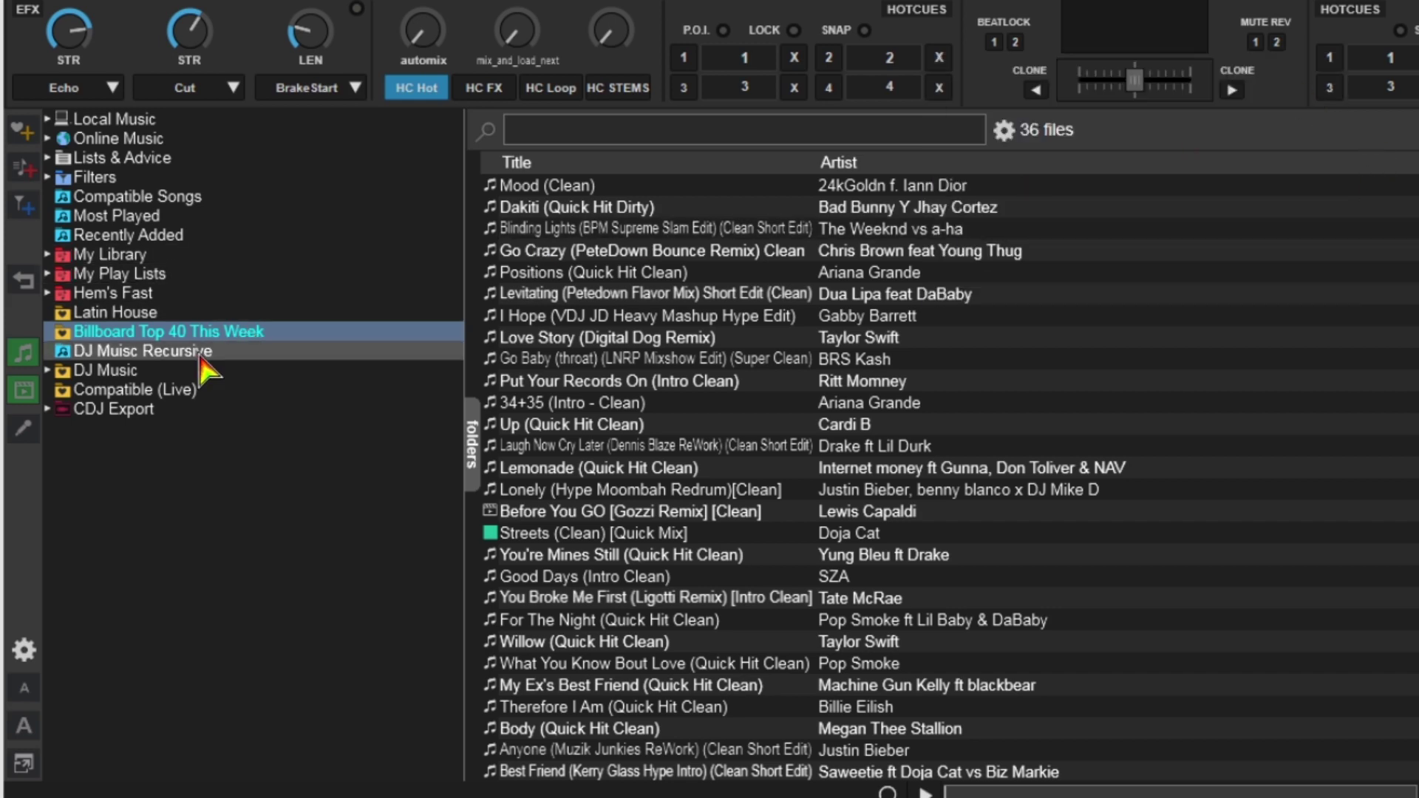
click(179, 371)
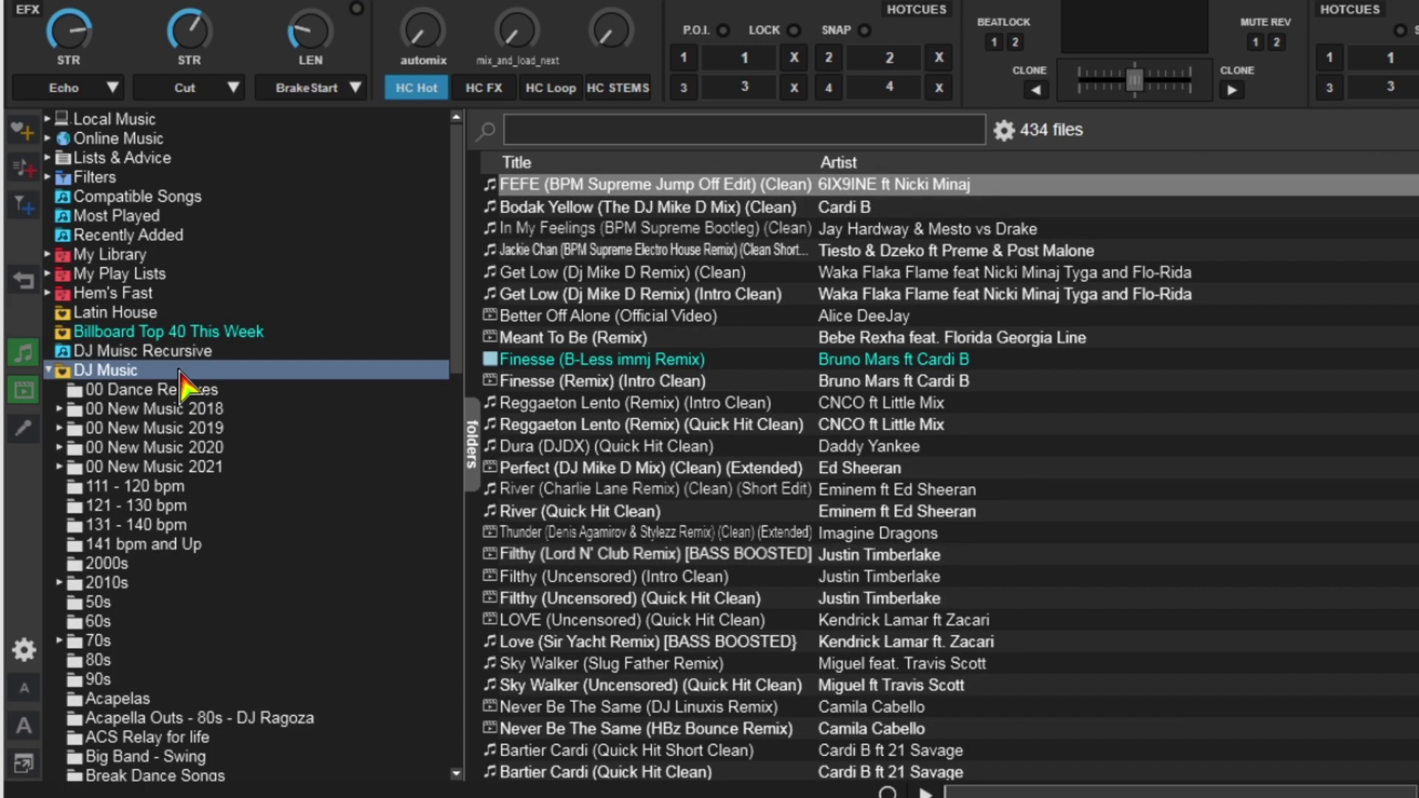
right_click(179, 371)
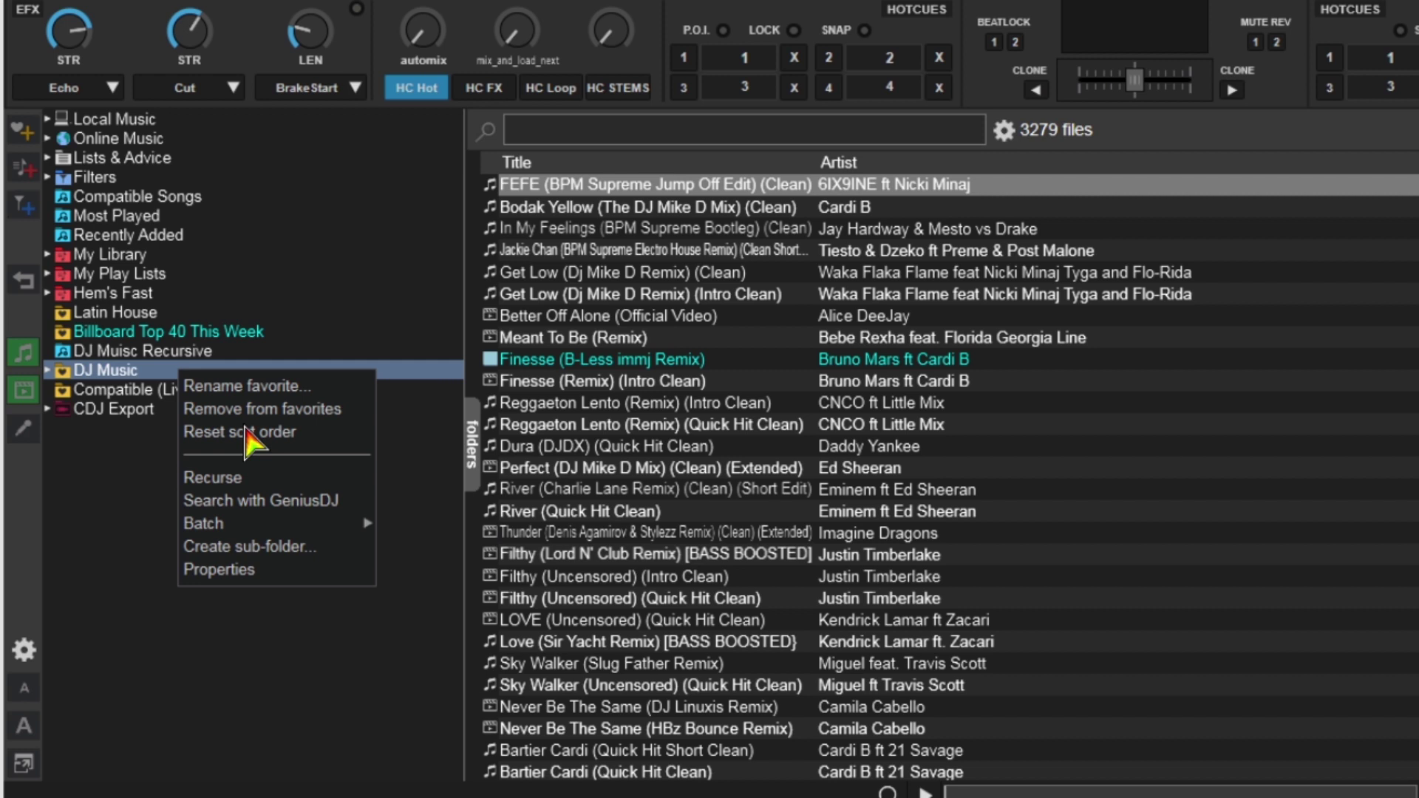
click(219, 569)
click(1064, 155)
click(1004, 198)
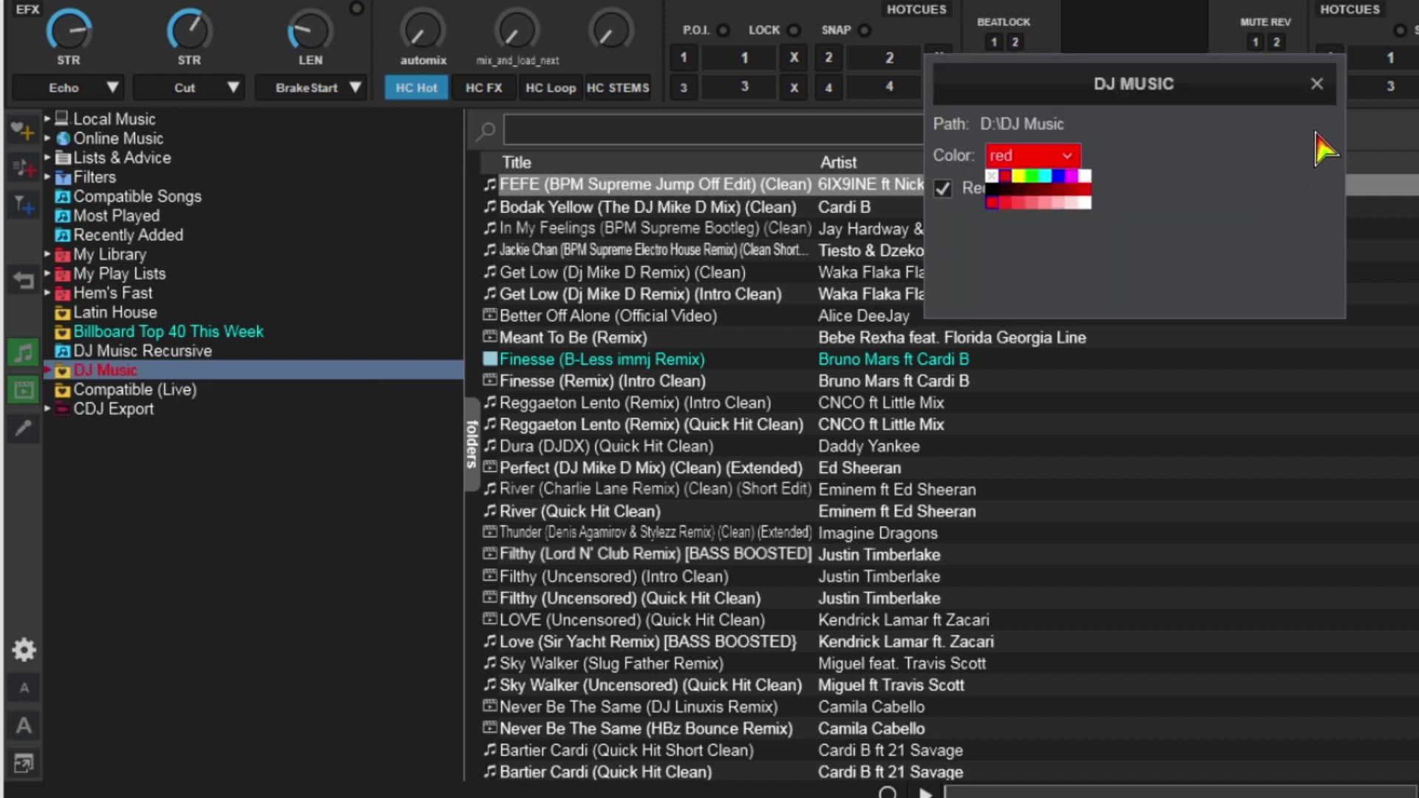
click(1257, 133)
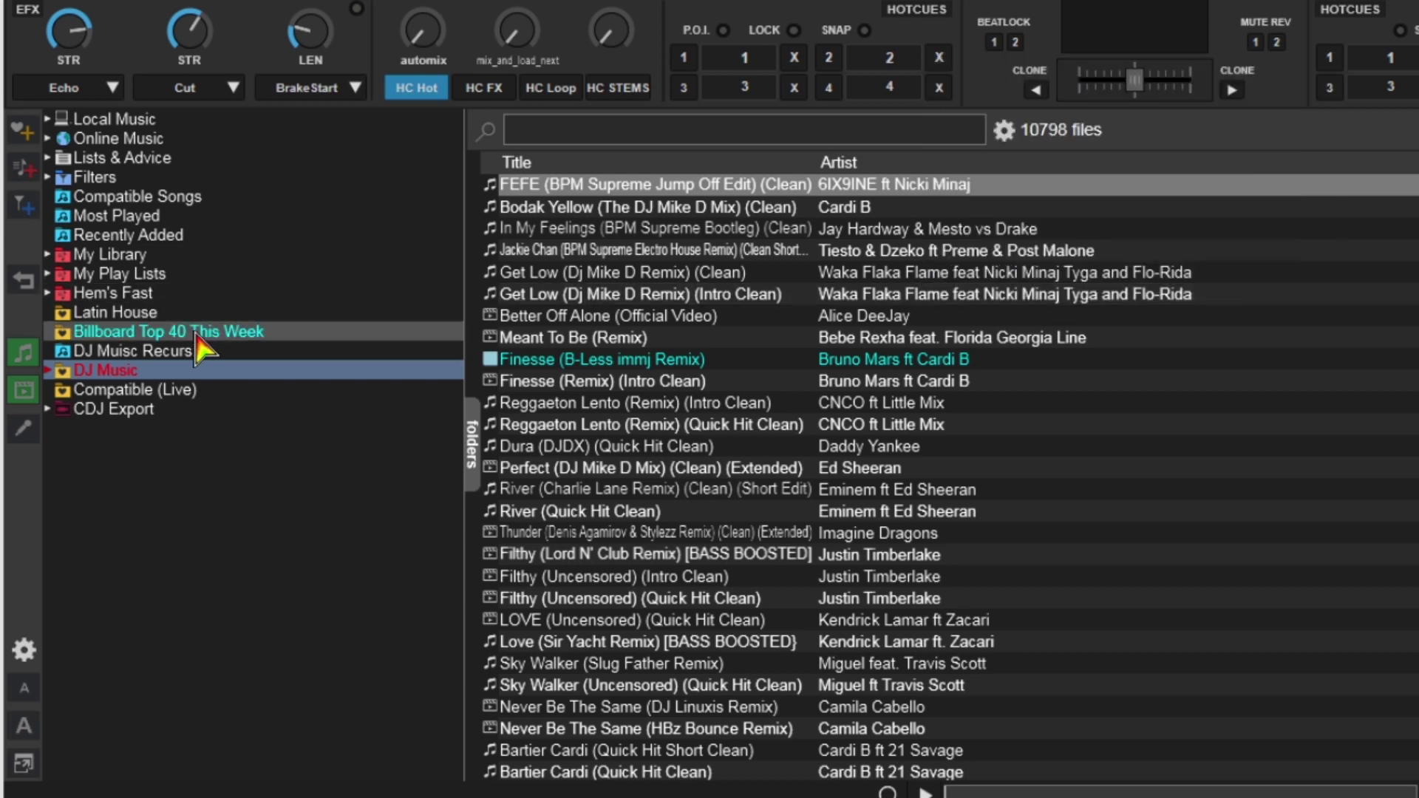
click(214, 332)
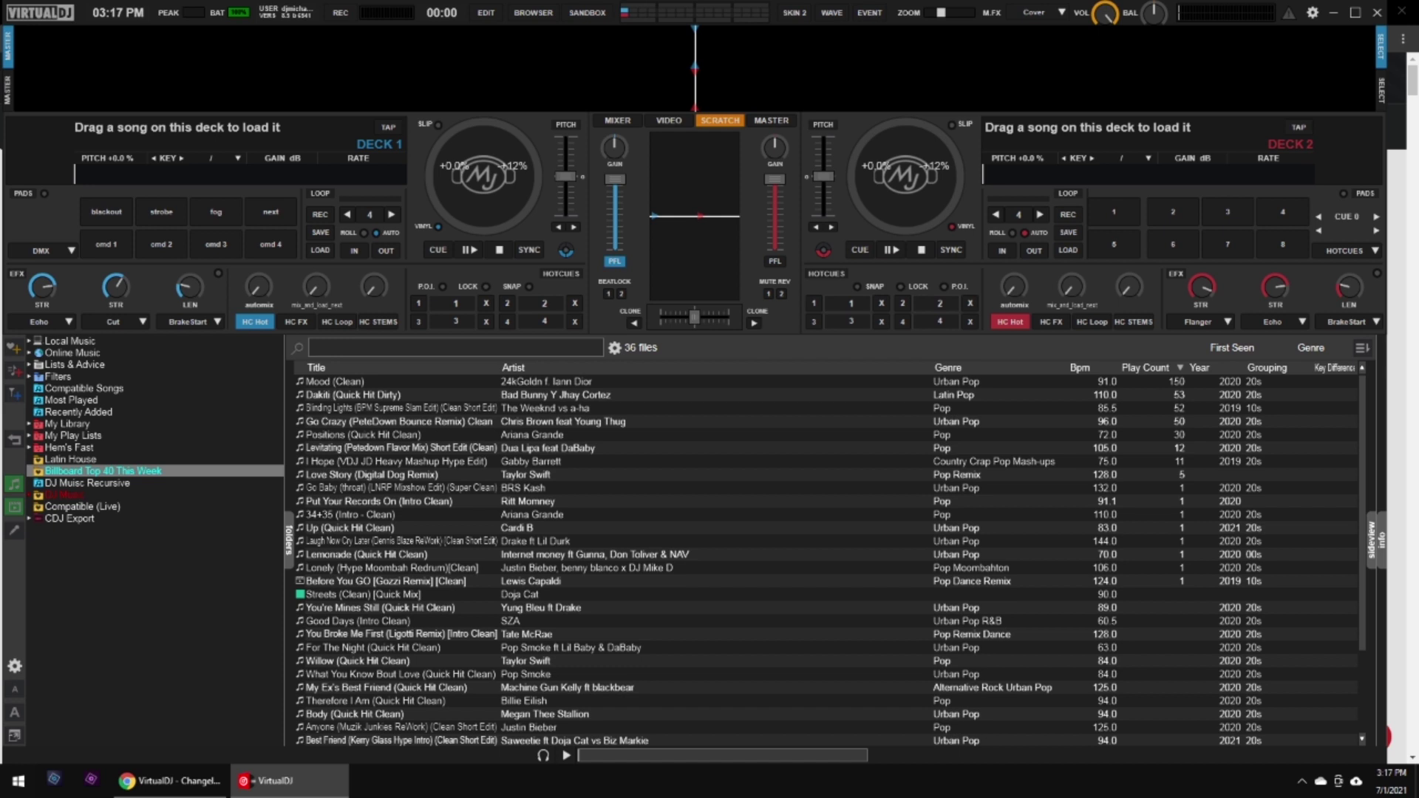
click(813, 466)
Reset the sort order, sort by Play Count descending, and show the Order column
right_click(842, 370)
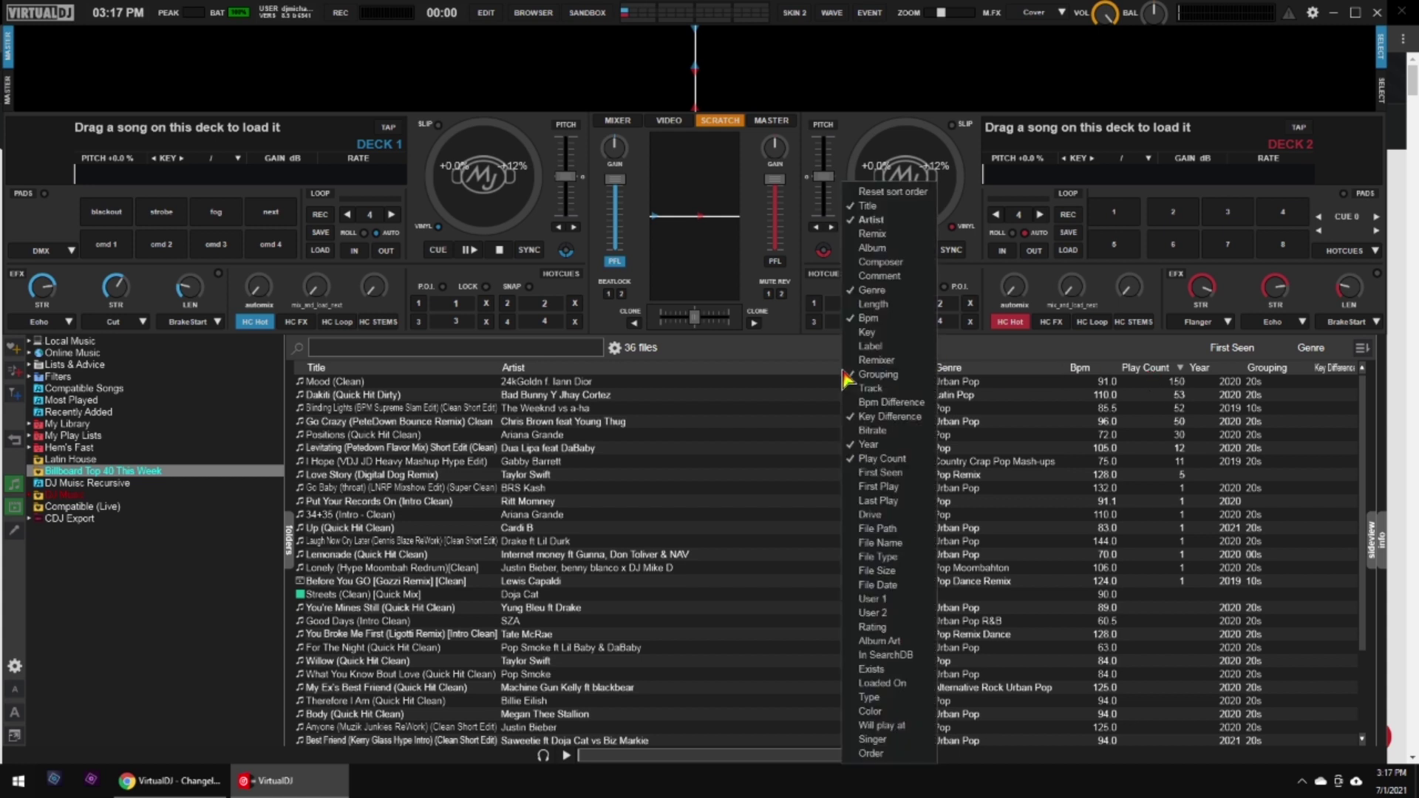
click(899, 194)
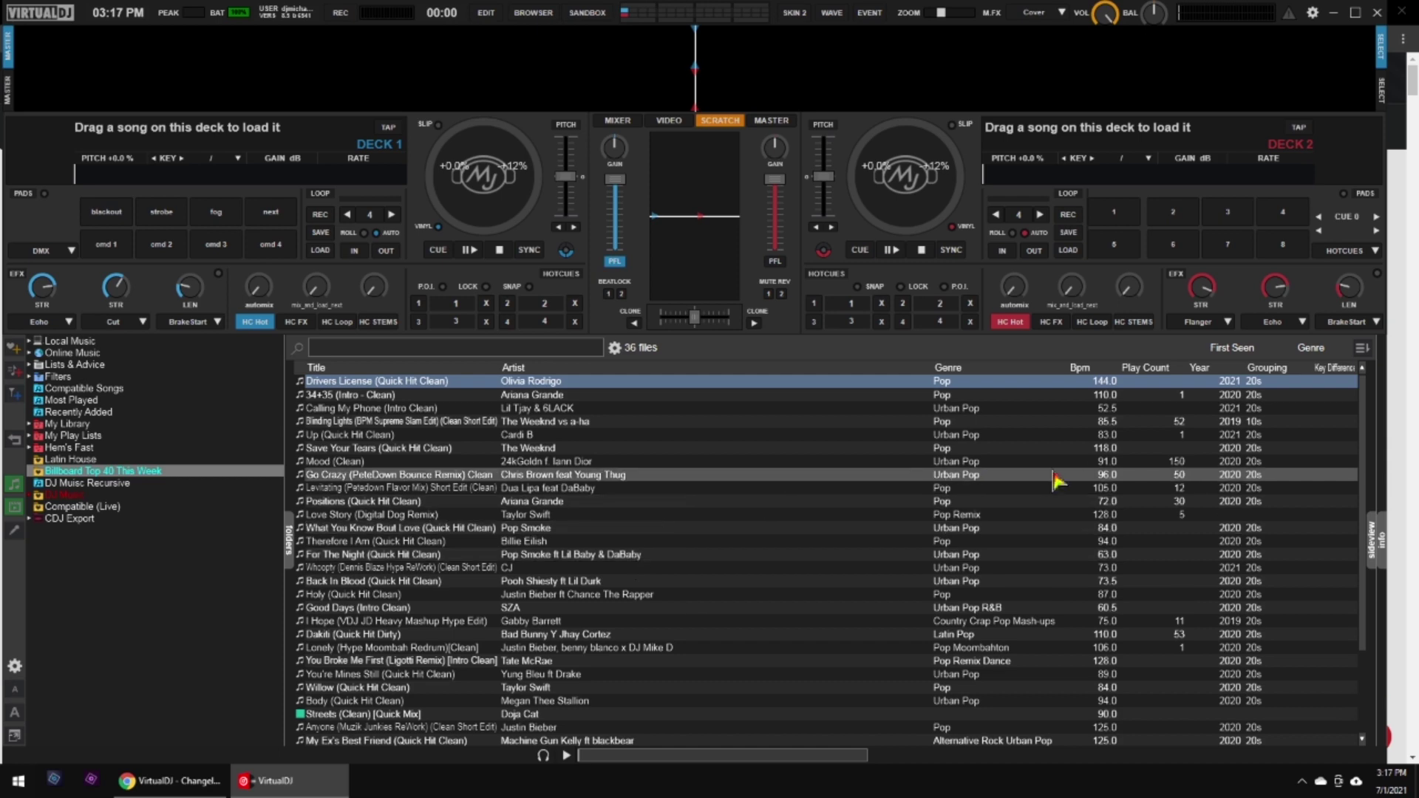
click(1142, 370)
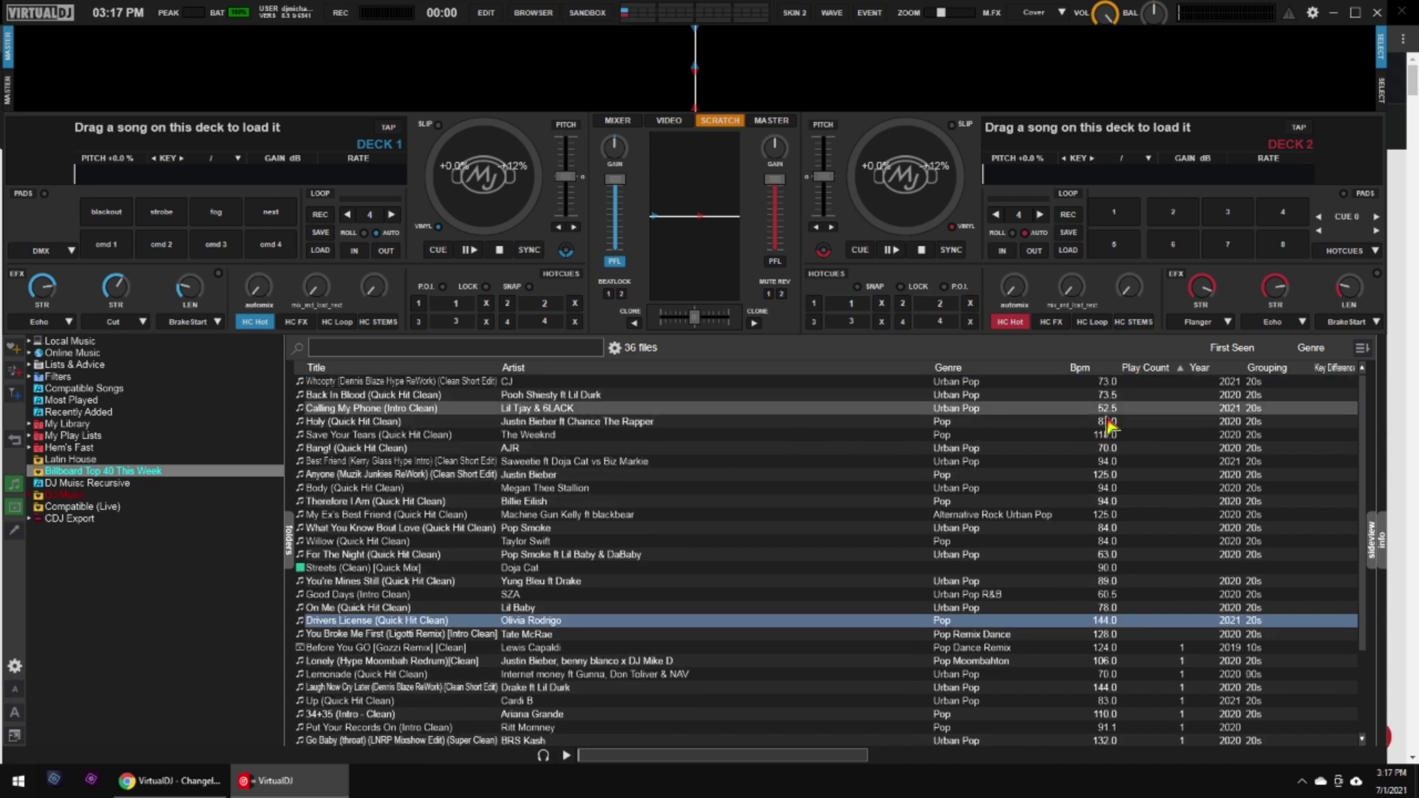
click(1142, 367)
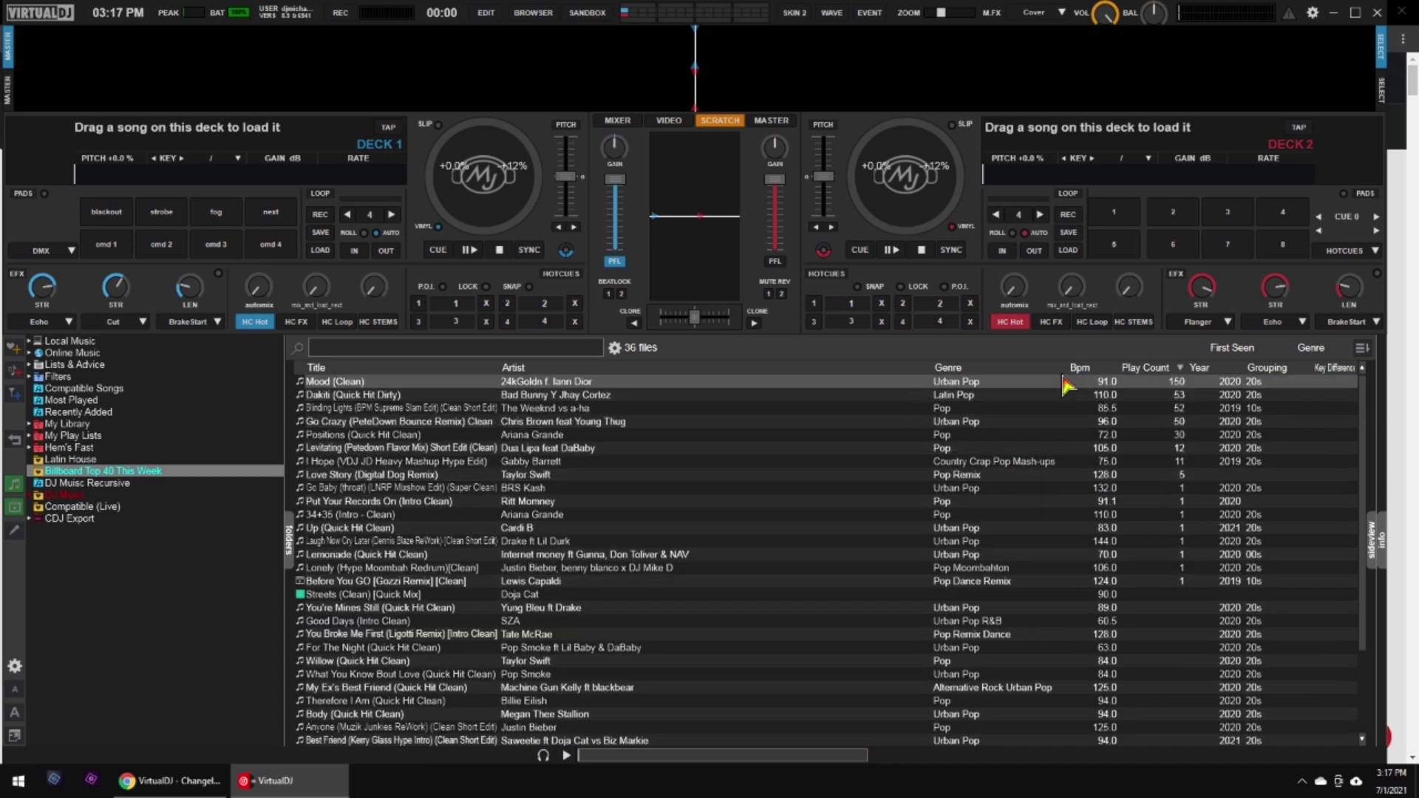
right_click(1031, 370)
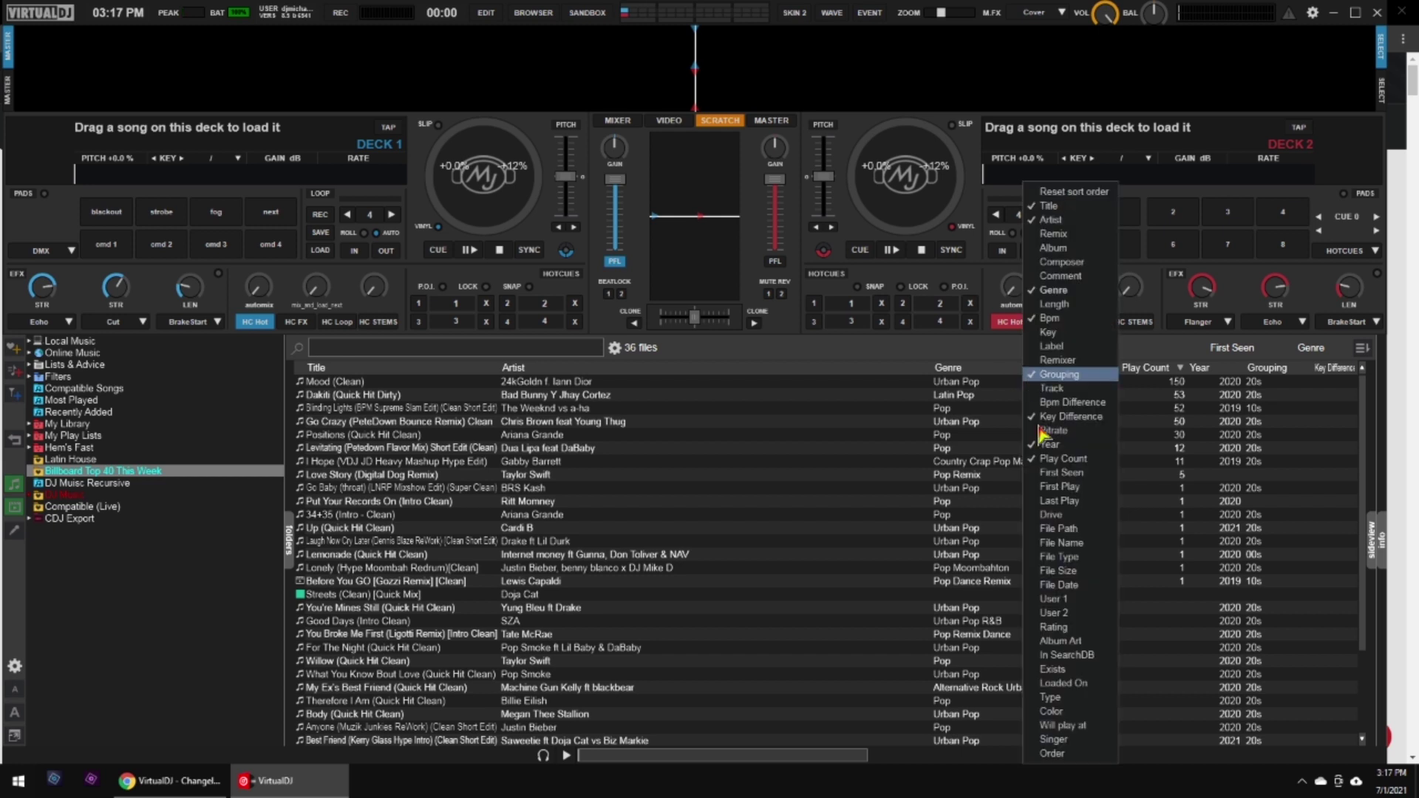
click(1055, 752)
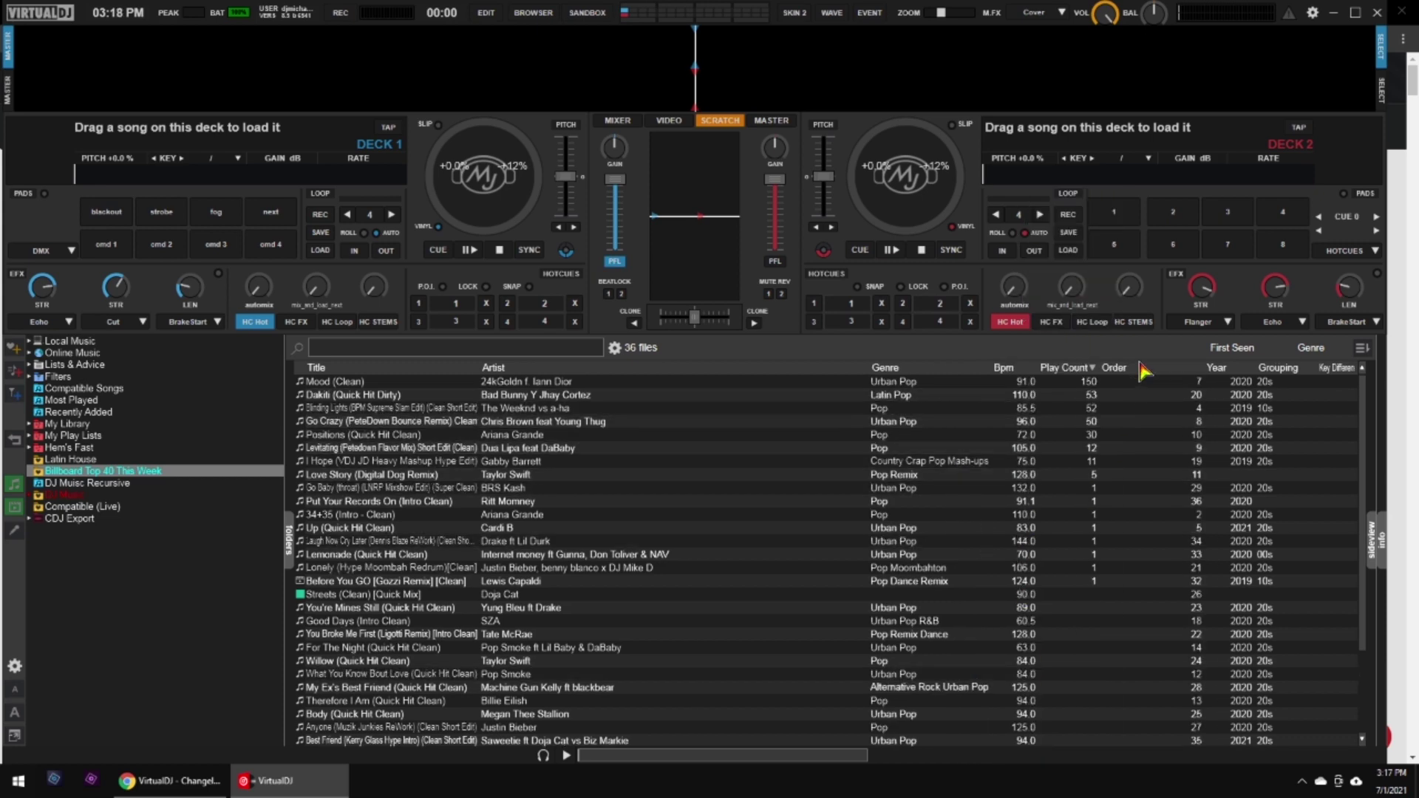
Sort by Order, then Bpm, then Order again so Drivers License is first
click(1168, 368)
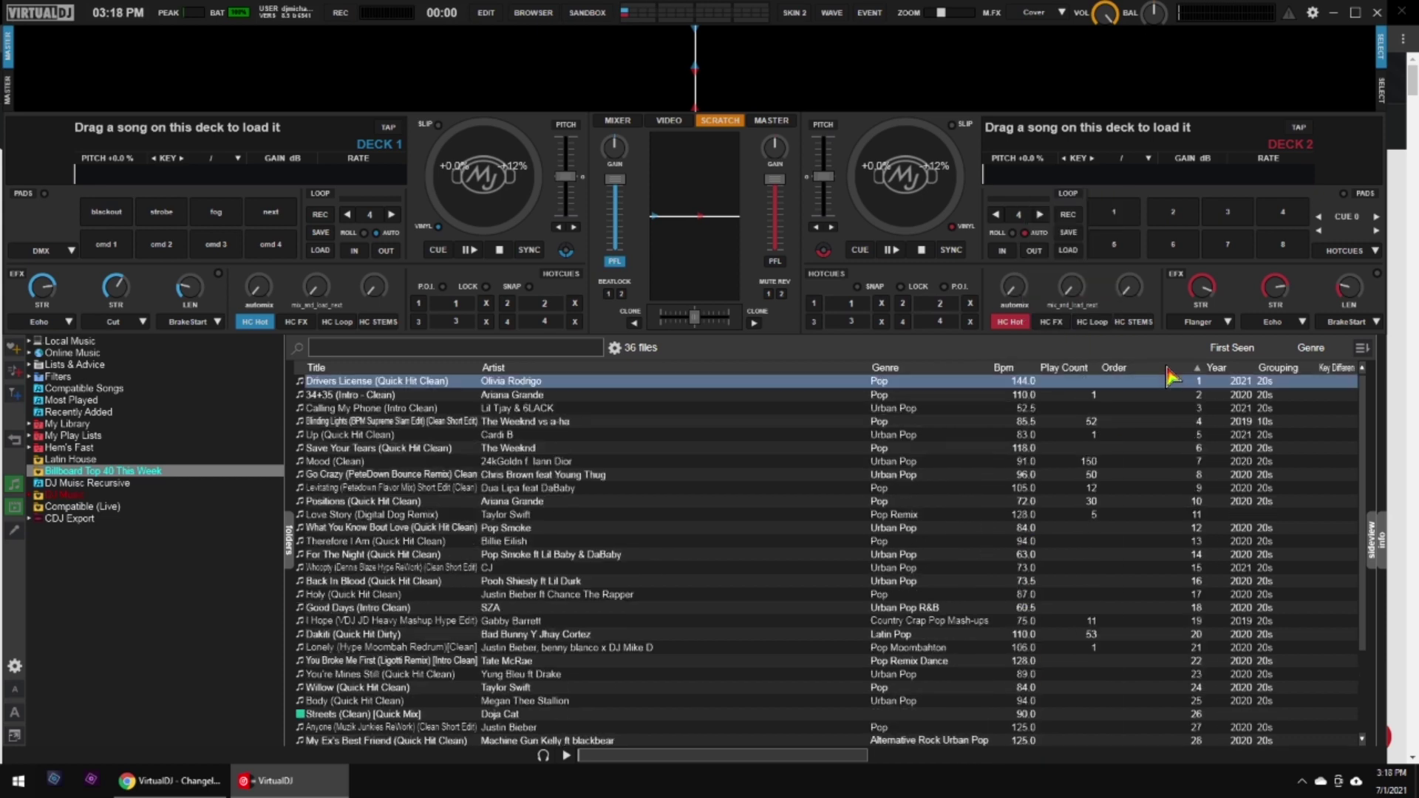
click(1005, 367)
scroll(1016, 392, up, 3)
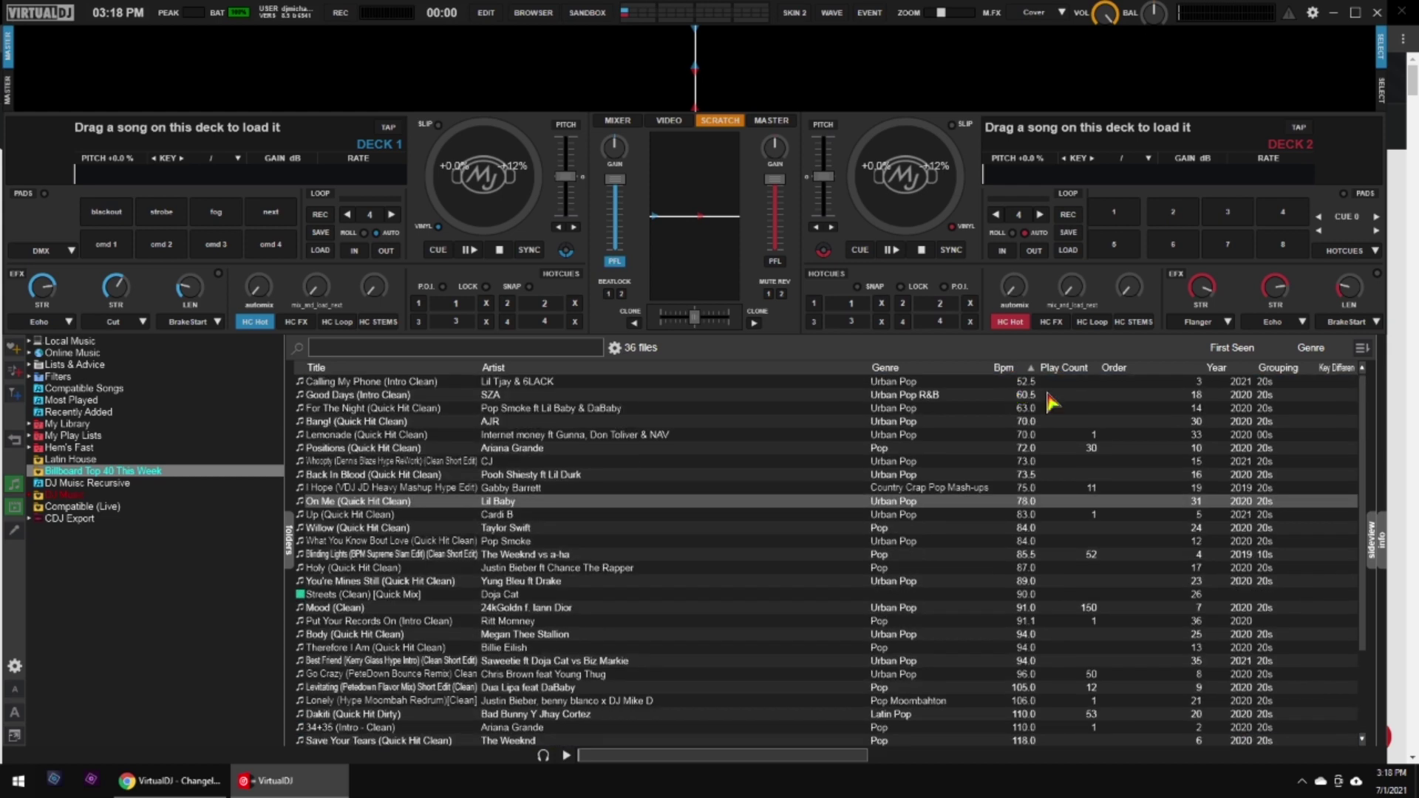
click(1167, 368)
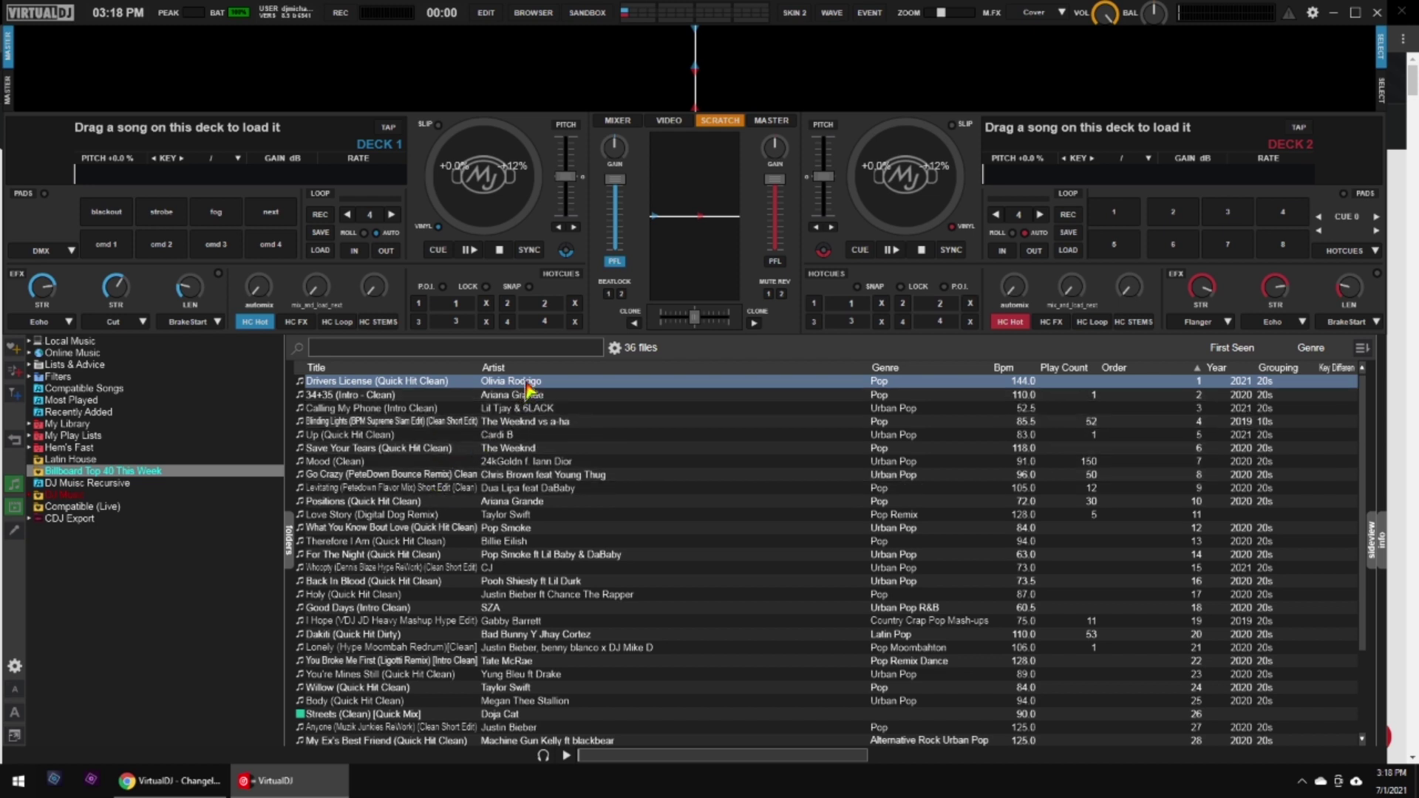
mouse_move(529, 388)
mouse_down()
mouse_move(521, 588)
mouse_move(515, 409)
mouse_up()
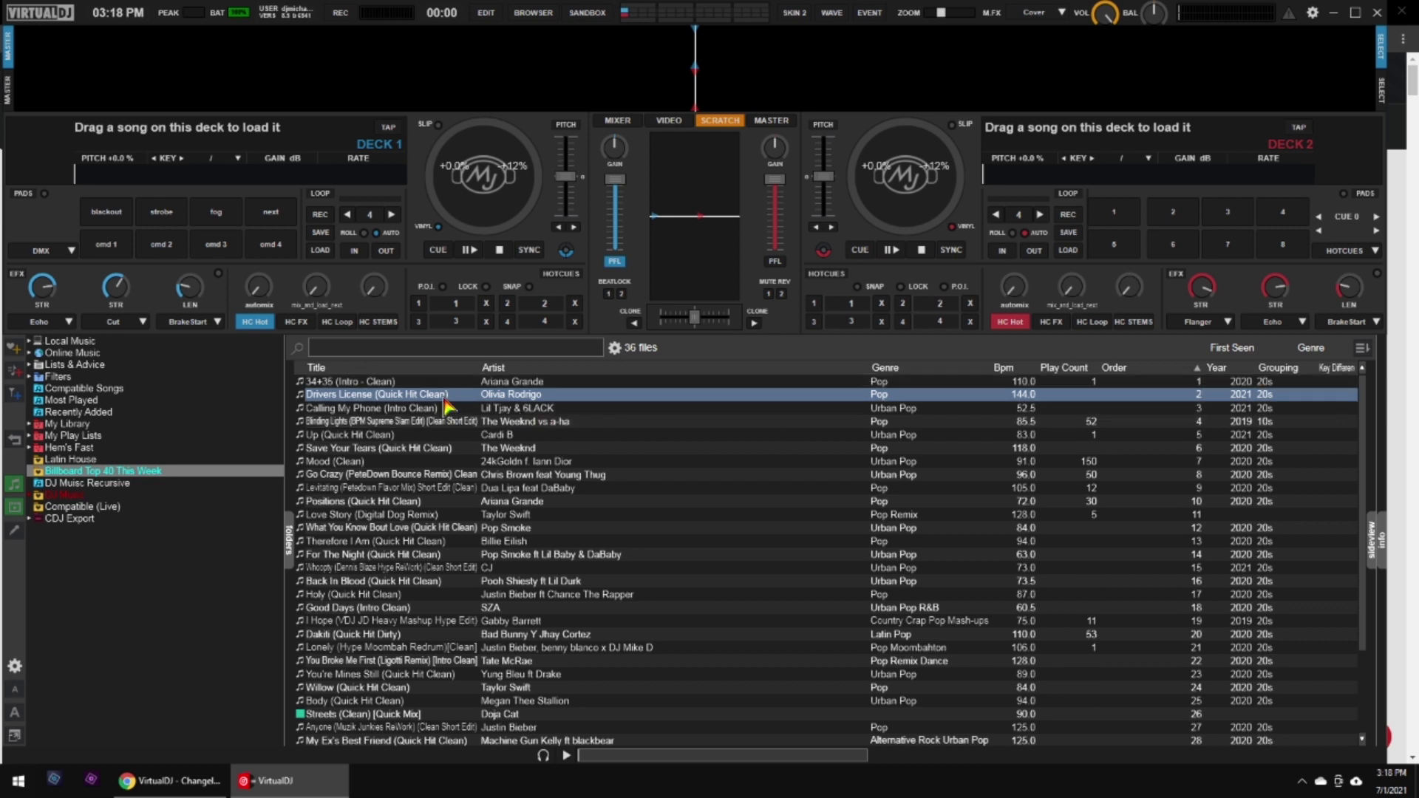
drag(447, 396, 447, 380)
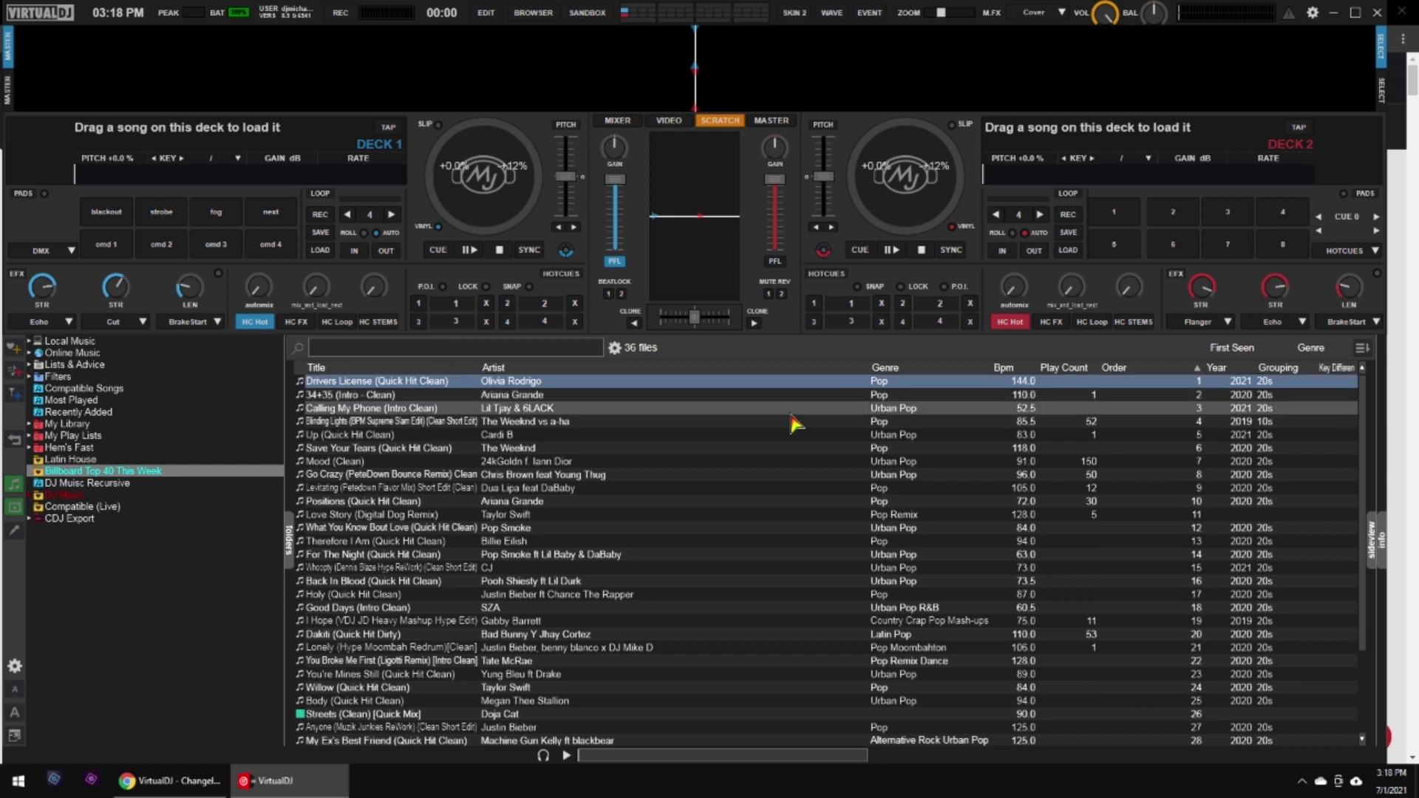